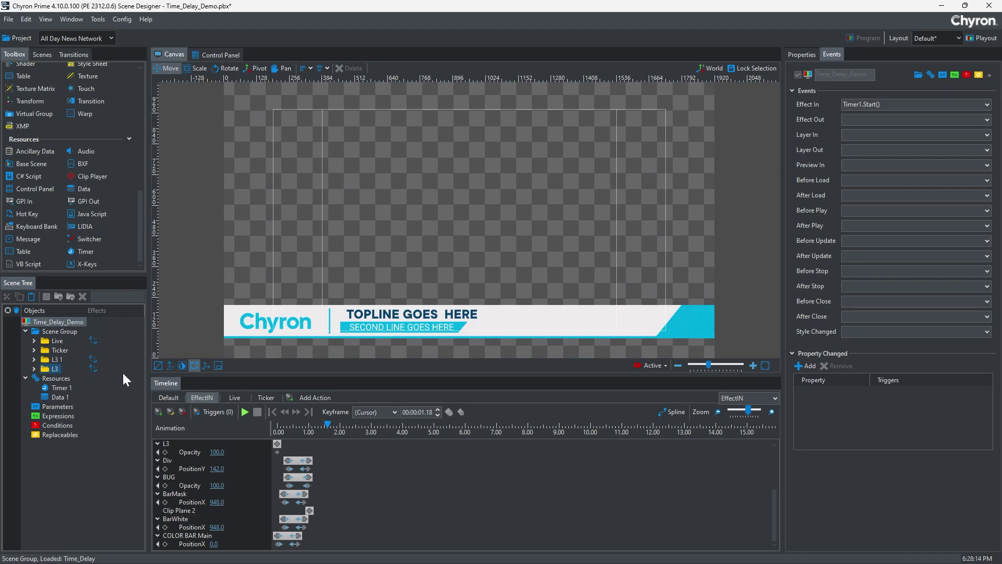
# - Add a zero-time Time Elapsed event to Timer 1 triggering EffectIN, Live and Ticker
pyautogui.click(58, 387)
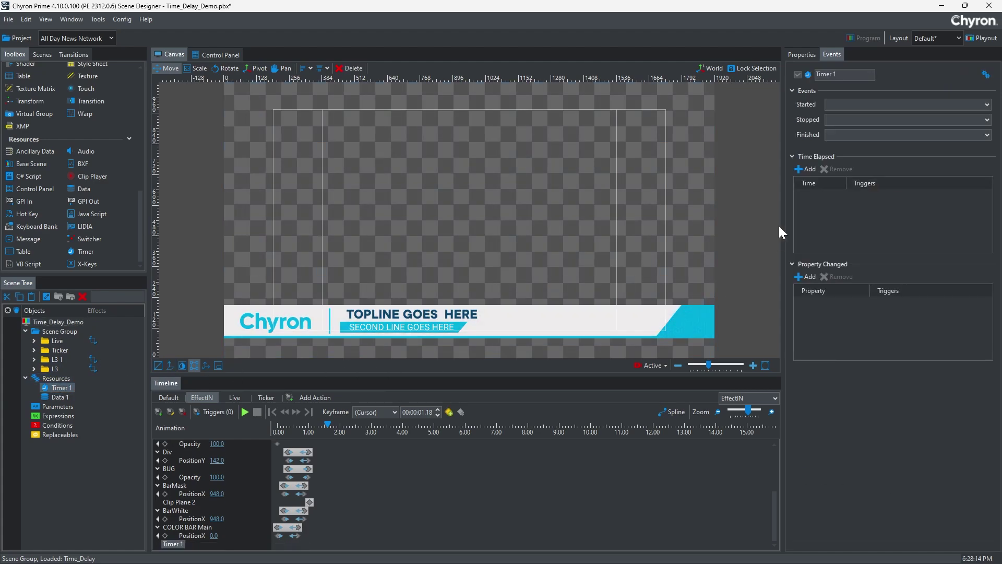
pyautogui.click(808, 170)
pyautogui.click(985, 194)
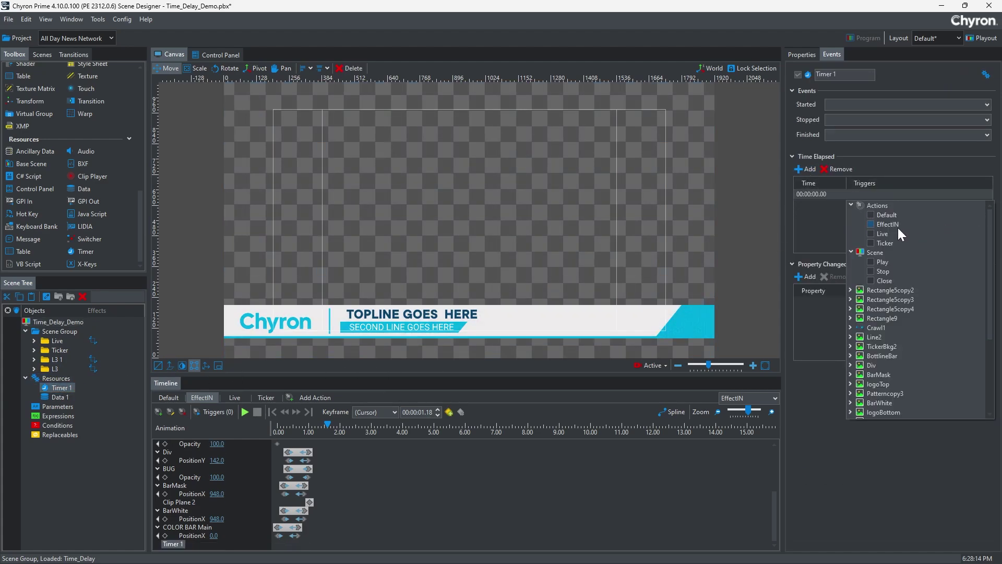
pyautogui.click(871, 234)
pyautogui.click(834, 238)
pyautogui.click(908, 194)
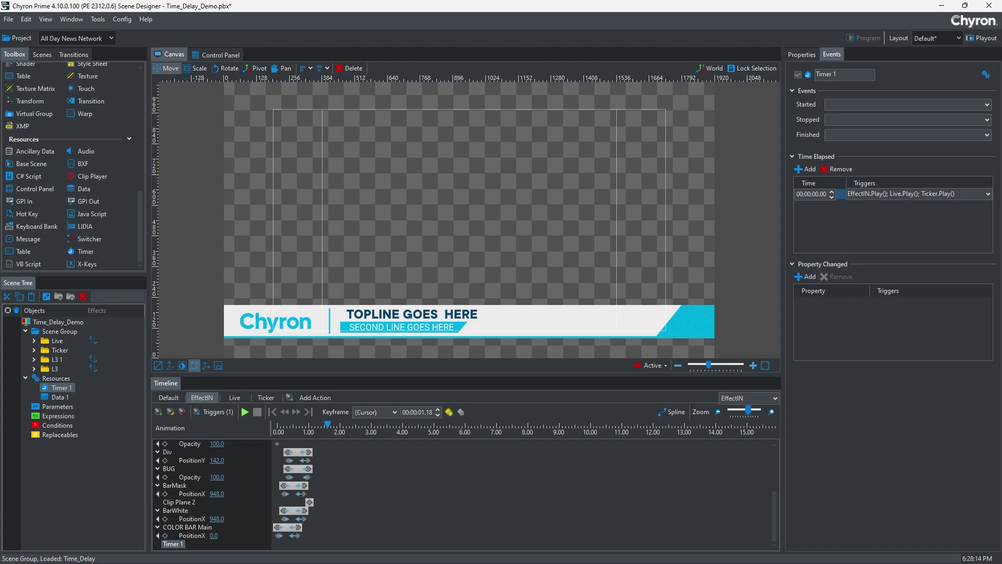
pyautogui.write('60')
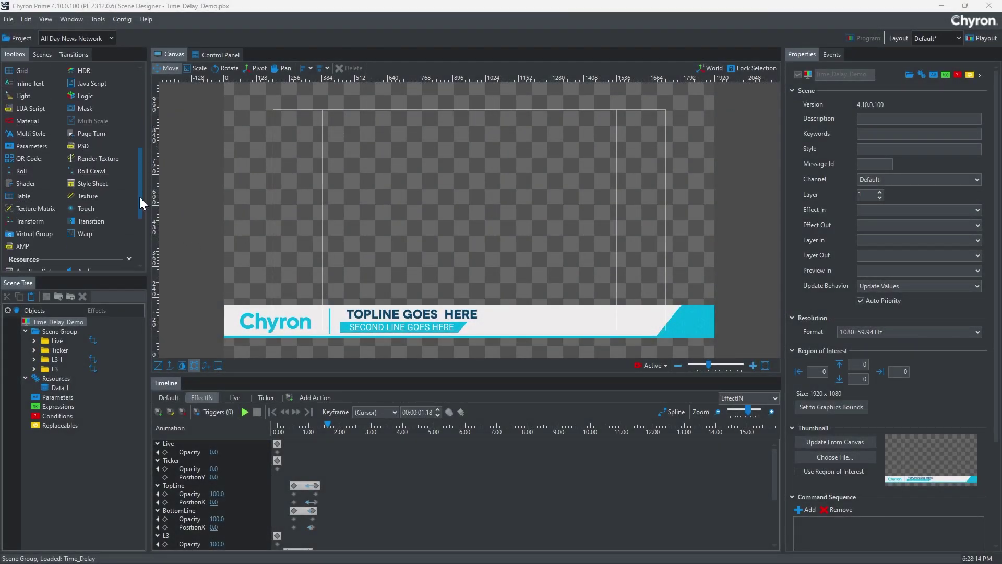
# - Add a Timer with a Time Elapsed event that plays EffectIN, Live and Ticker
pyautogui.doubleClick(90, 251)
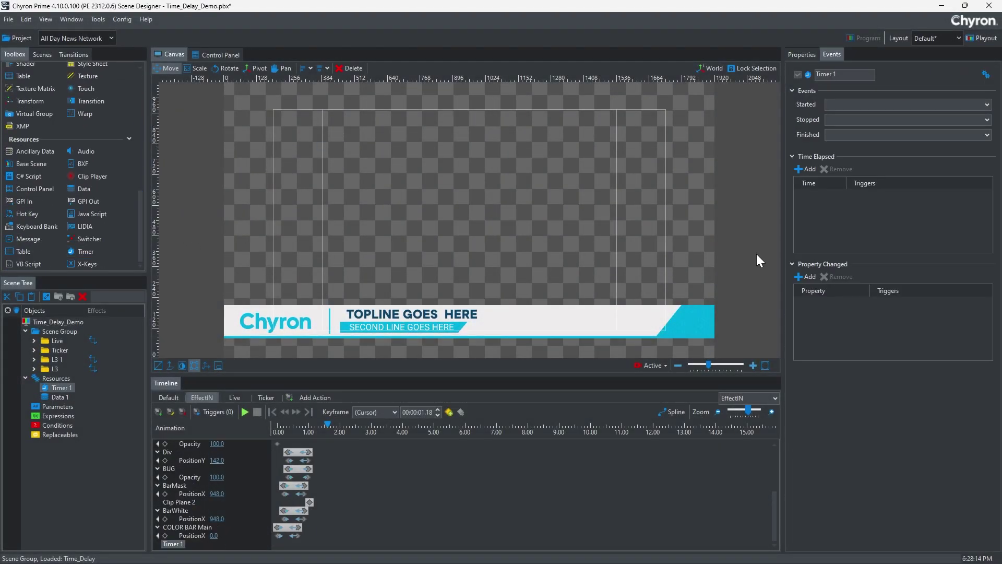
pyautogui.click(807, 170)
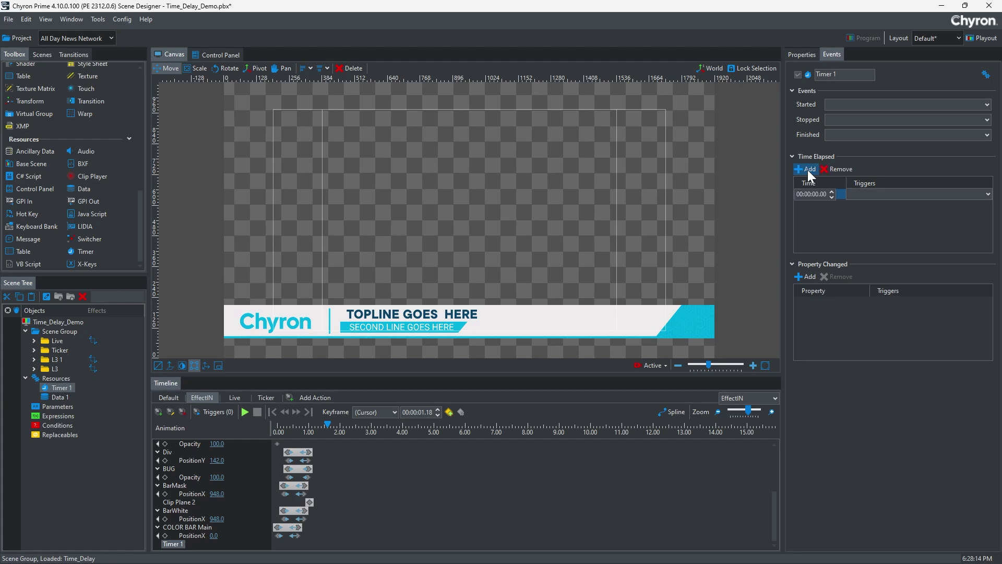
pyautogui.click(872, 235)
pyautogui.click(872, 242)
pyautogui.click(834, 238)
# - Edit the triggers to Live.Play(600) and Ticker.Play(300)
pyautogui.click(832, 193)
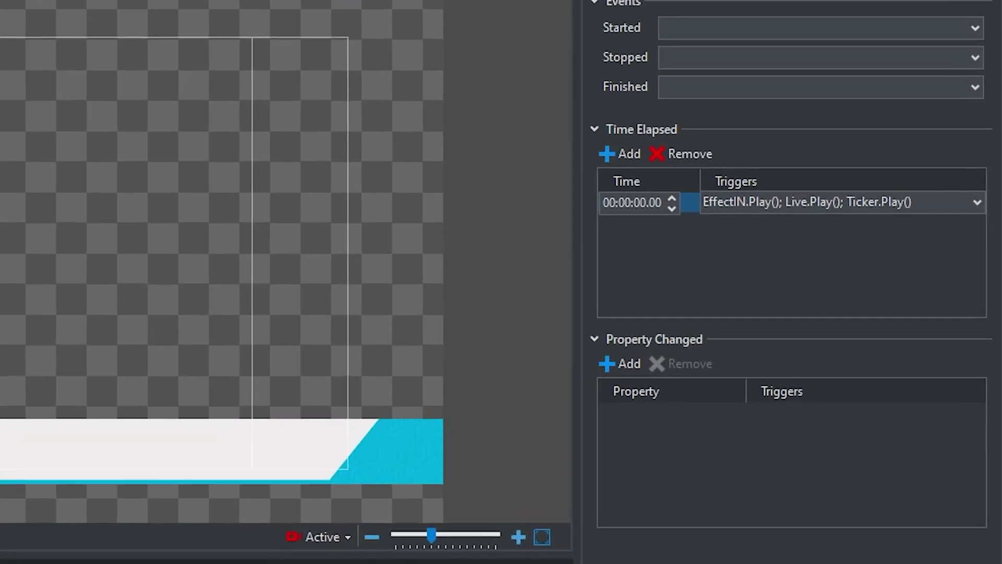
pyautogui.write('600')
pyautogui.press('Return')
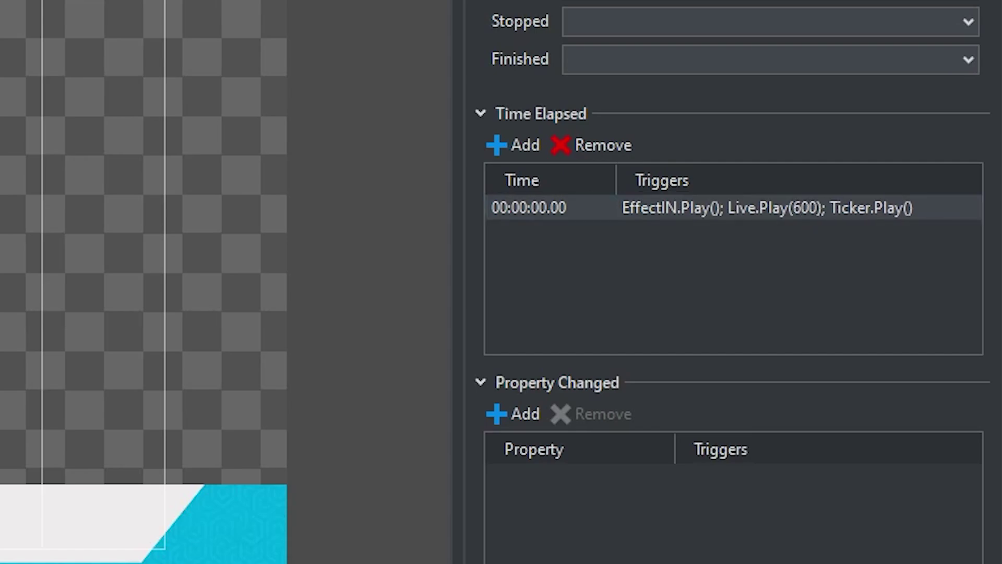
pyautogui.click(902, 209)
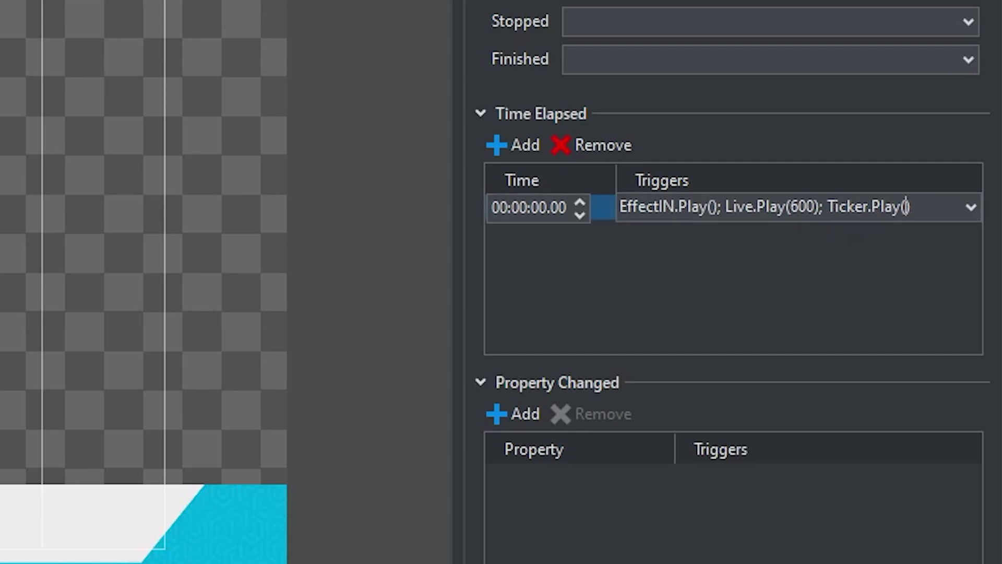
pyautogui.write('300')
pyautogui.press('Return')
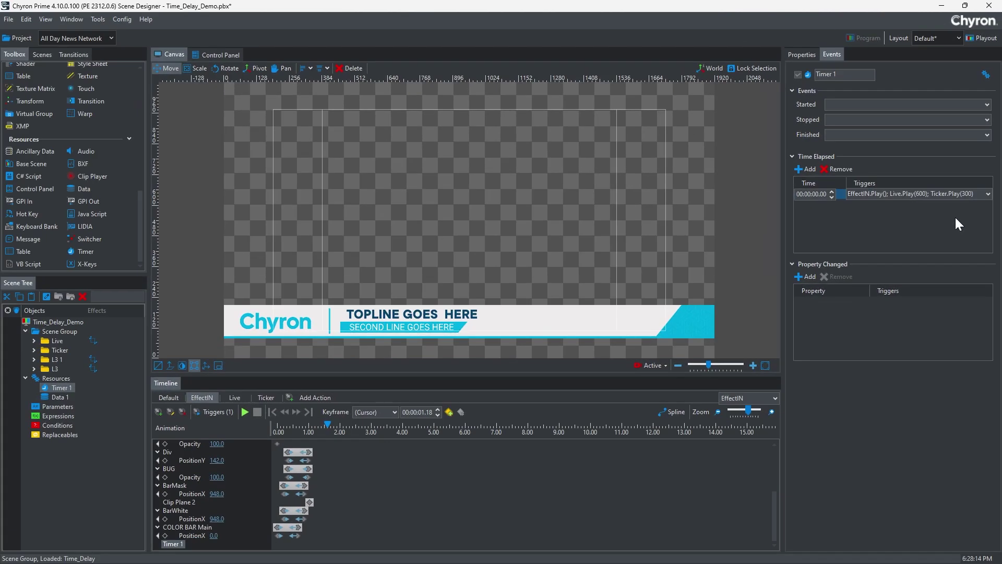
# - In Playout, drag the Time_Delay_Demo scene onto the Program panel
pyautogui.click(979, 38)
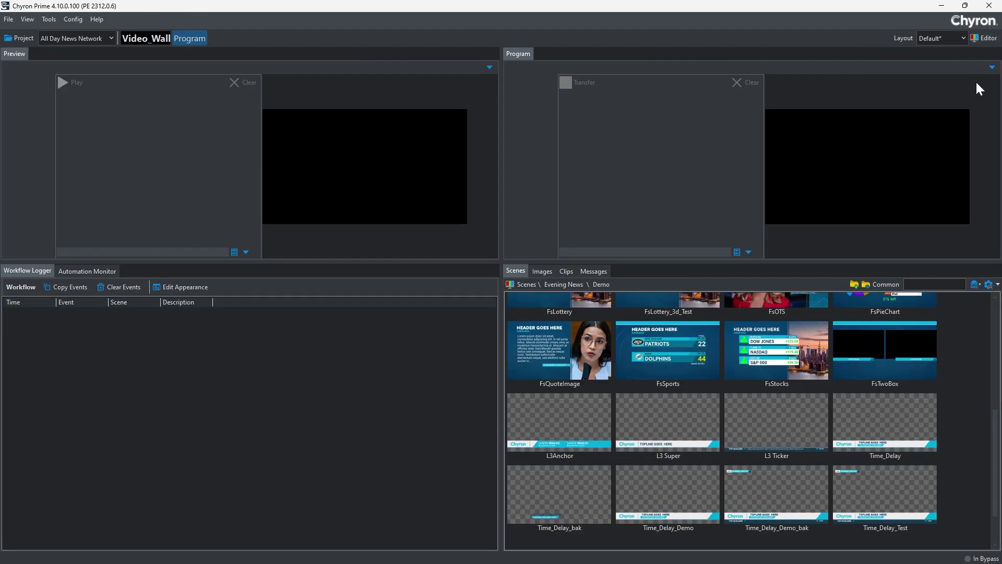
pyautogui.moveTo(659, 487); pyautogui.dragTo(678, 157)
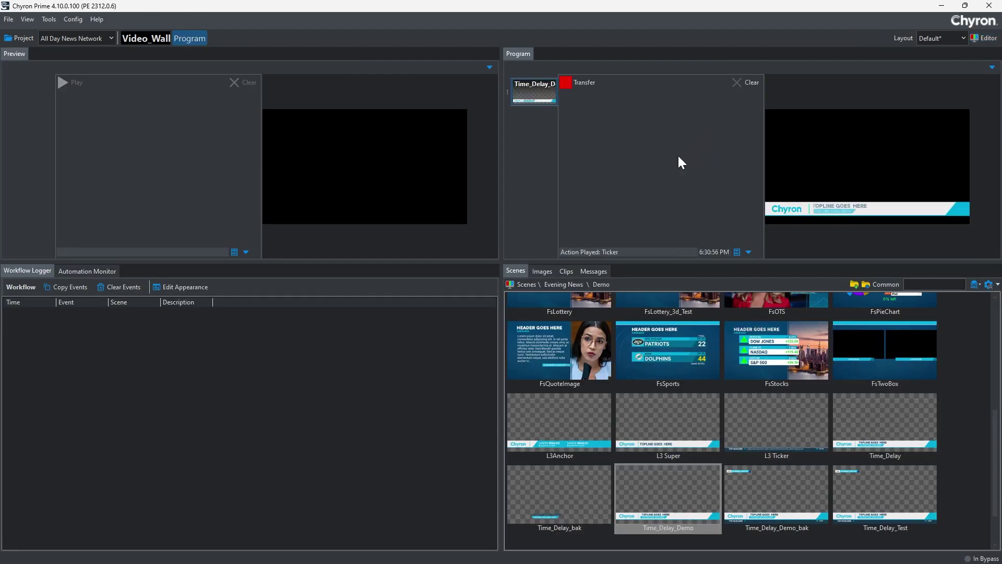